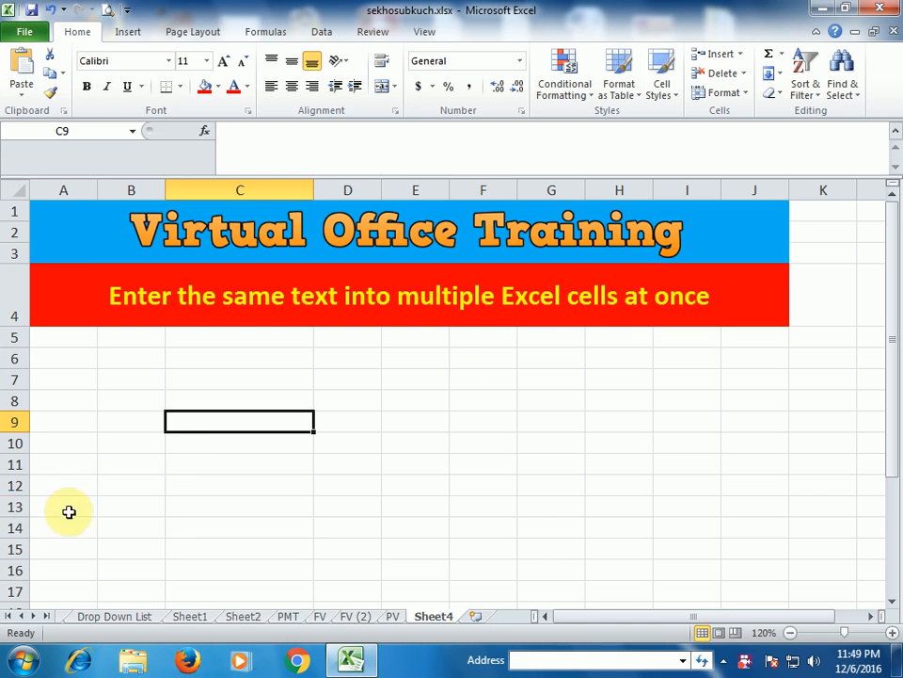
Step: Fill every cell in the range A7:J15 with the text "Excel" in a single entry
left_click(209, 381)
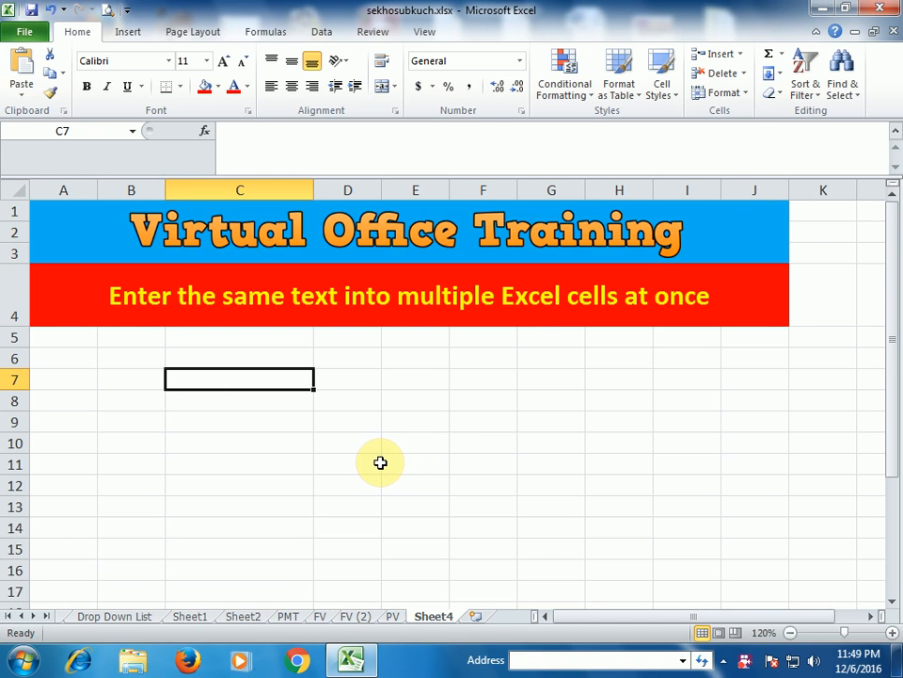
left_click_drag(66, 377, 762, 549)
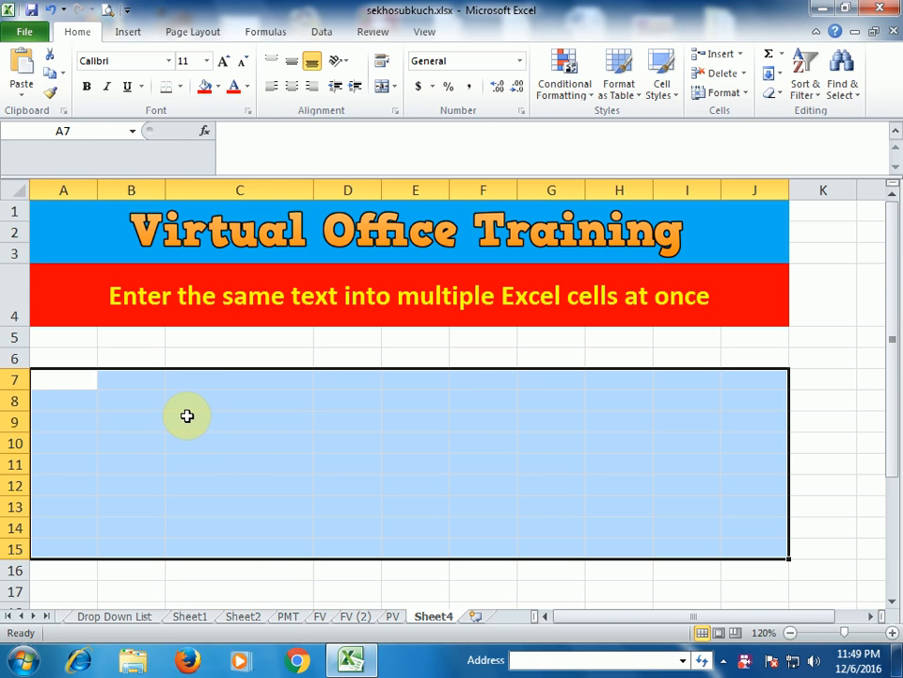
key("F2")
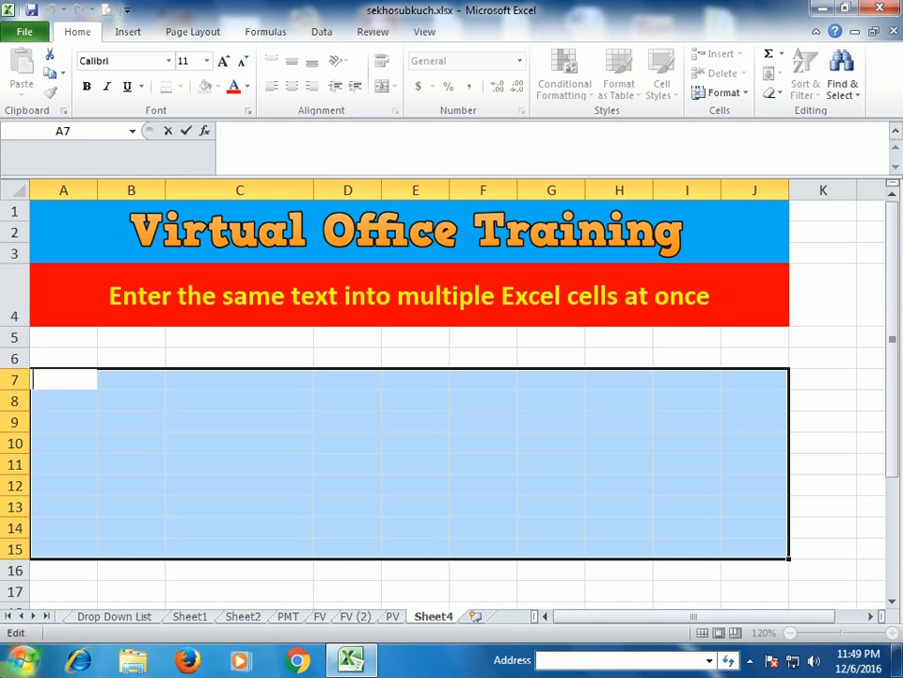
type("Excel")
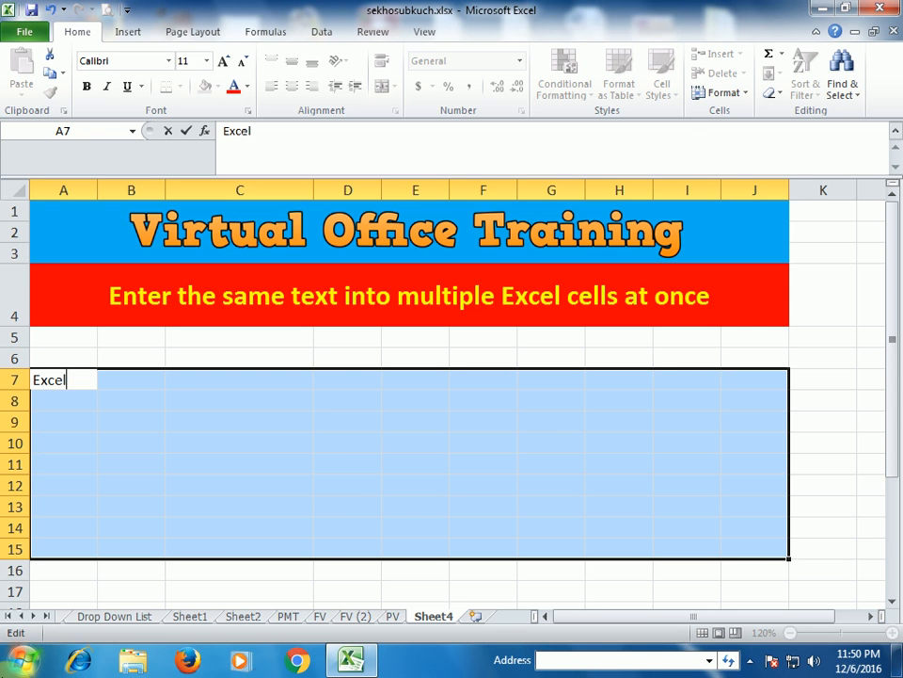
key("ctrl+Return")
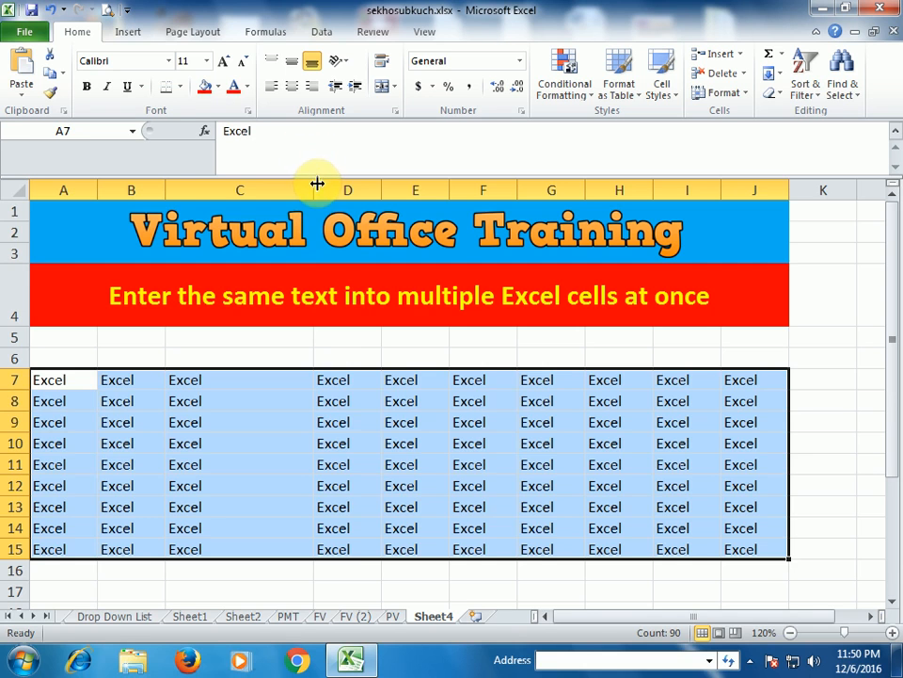
left_click(349, 545)
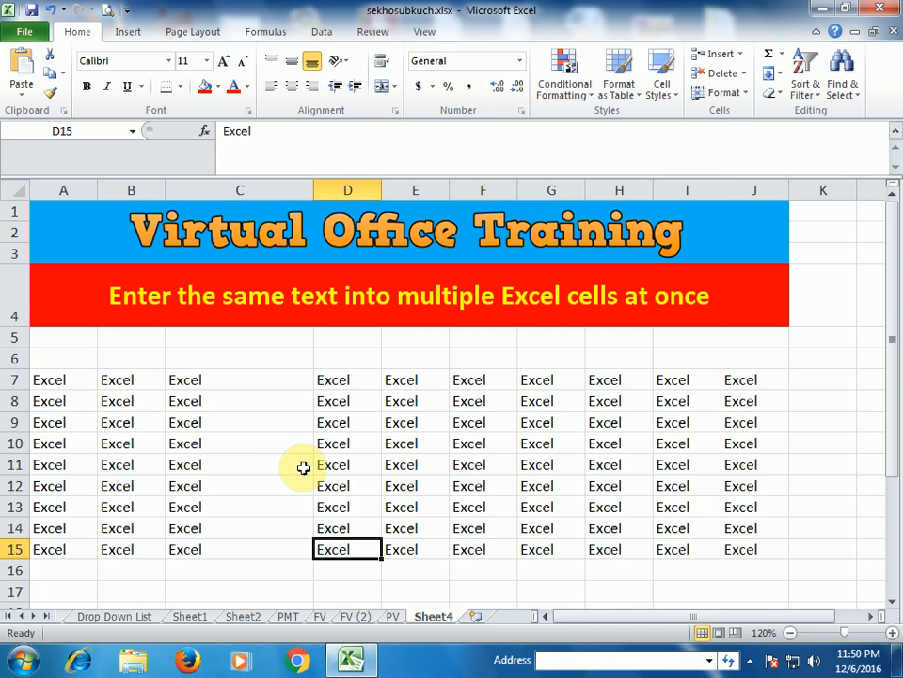
Step: Fill the separate ranges B20:B25, F19:F24 and J17:J22 with the text "Word" in a single entry
scroll(303, 468, "down", 3)
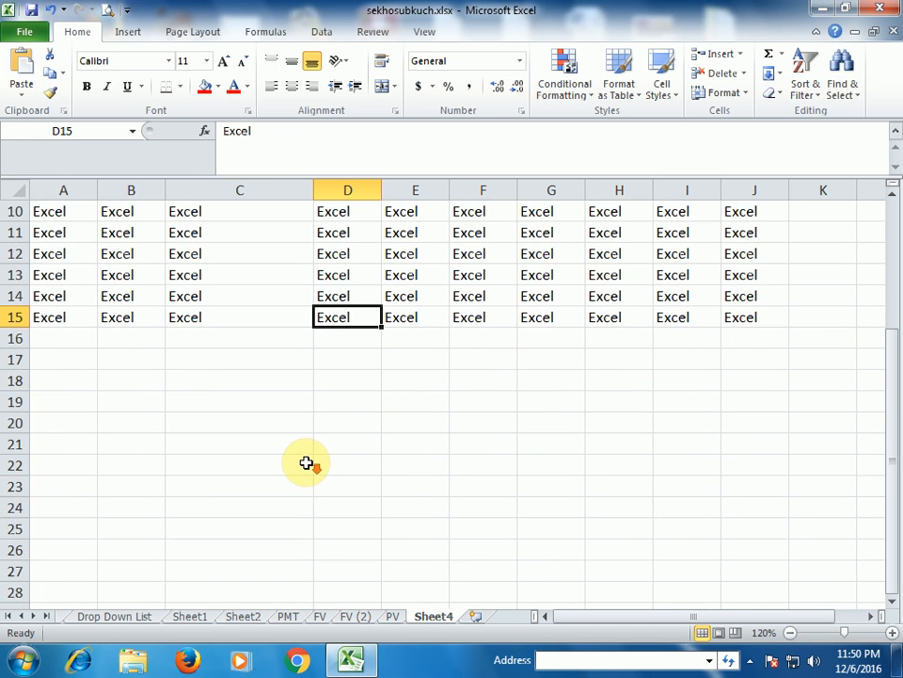
scroll(307, 461, "down", 2)
scroll(309, 458, "up", 5)
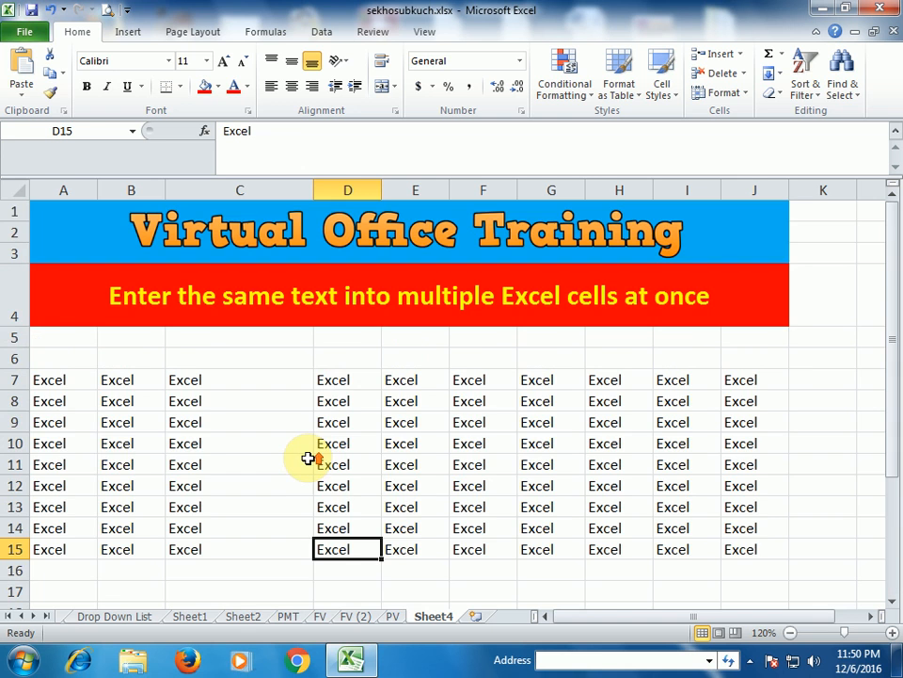
scroll(274, 468, "down", 2)
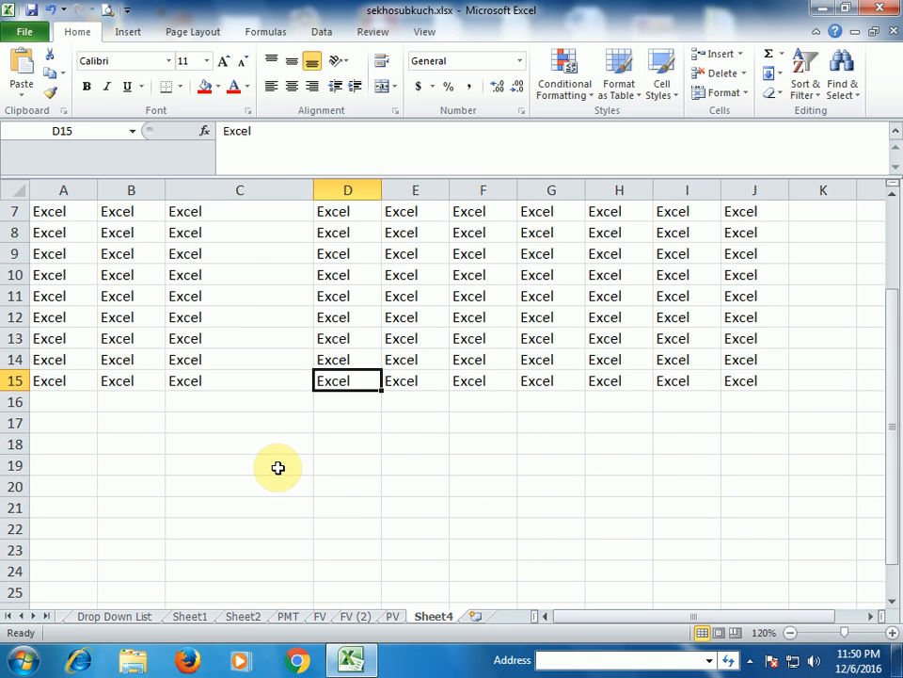
scroll(279, 468, "down", 3)
scroll(278, 460, "up", 3)
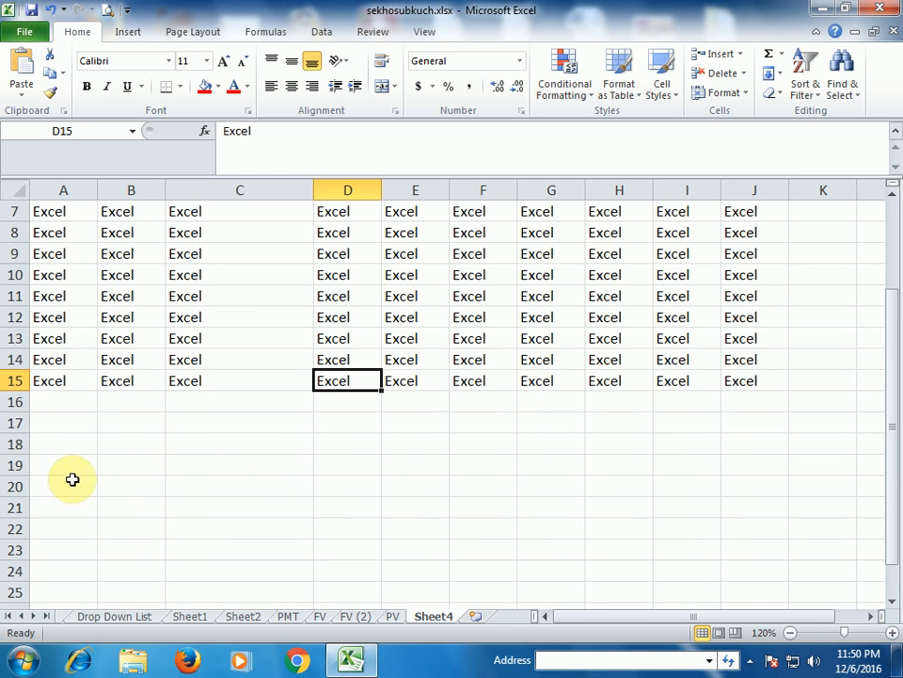
left_click(150, 491)
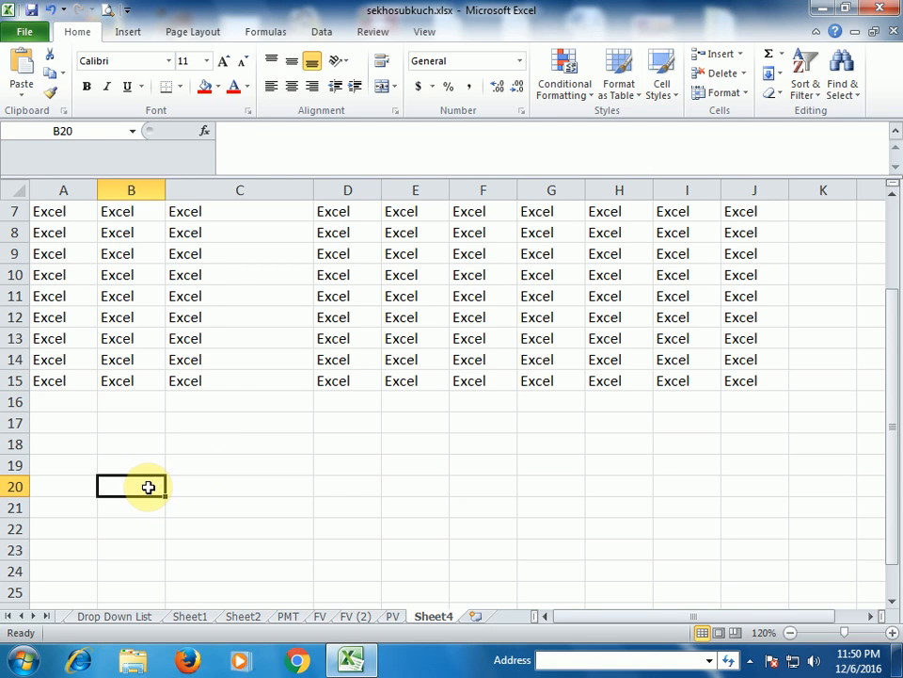
left_click_drag(148, 487, 143, 586)
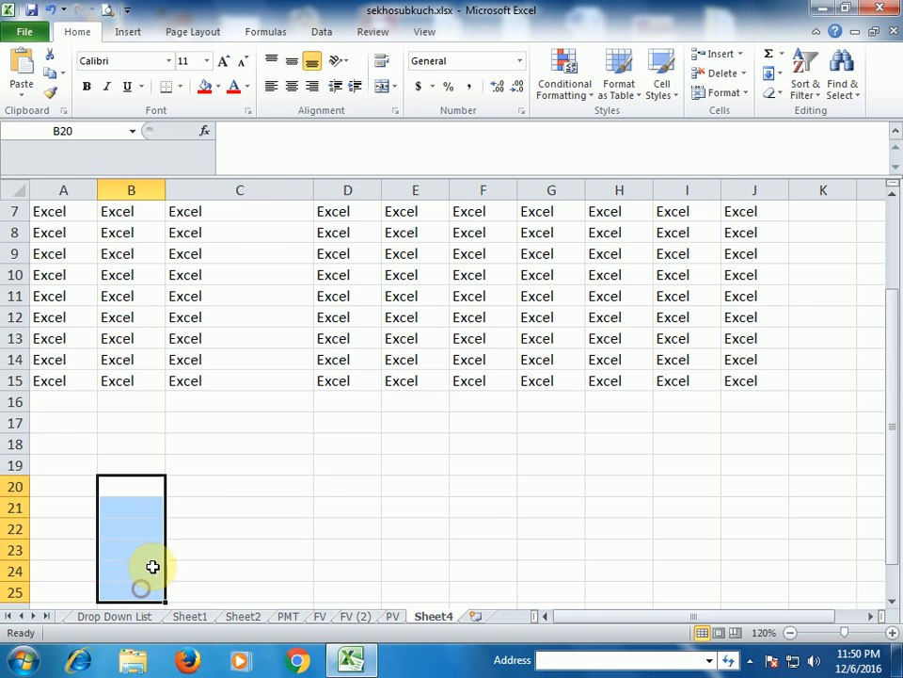
left_click_drag(469, 466, 472, 565)
left_click_drag(763, 422, 752, 521)
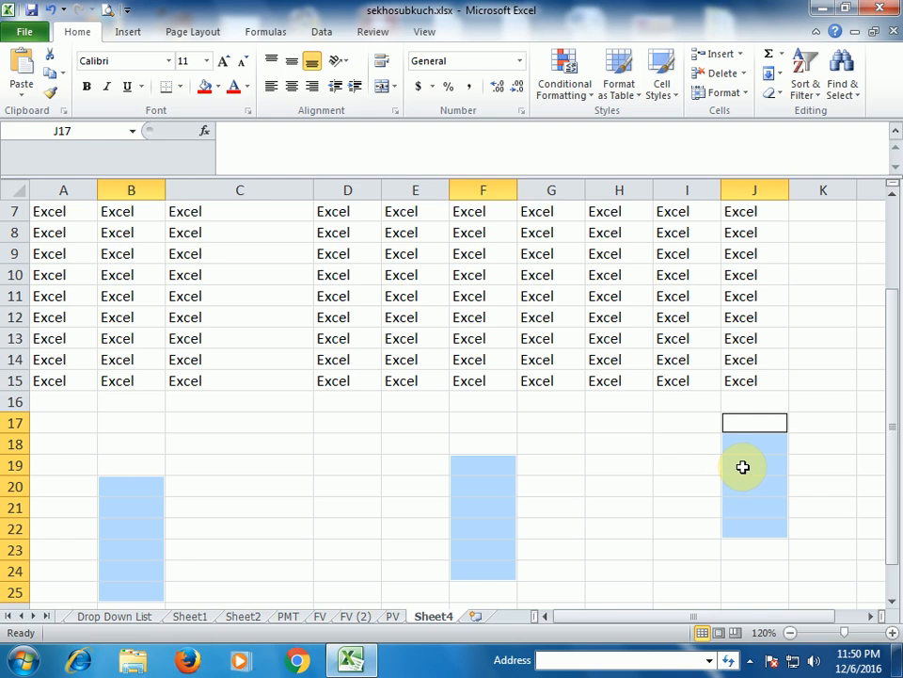
key("F2")
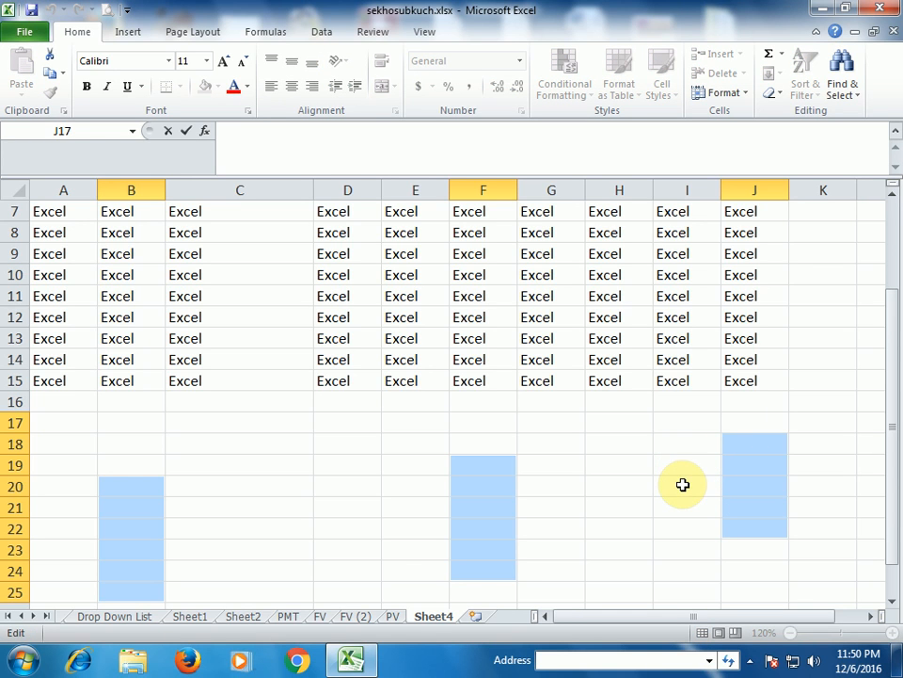
type("Word")
key("ctrl+Return")
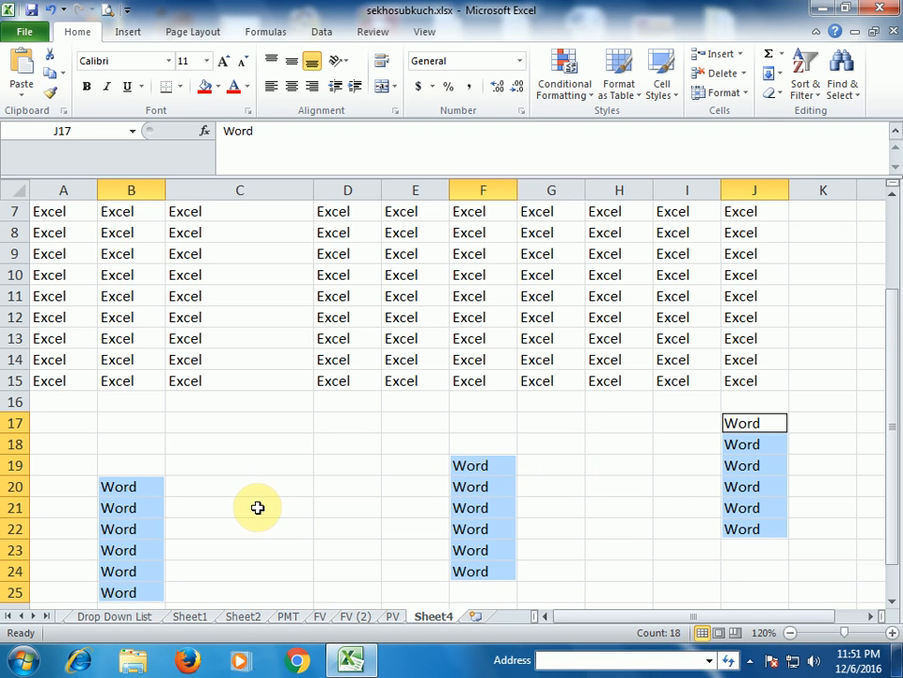
Step: Select the range B29:F36 and enter the headers "Date" in B29 and "Description" in C29
scroll(258, 508, "down", 2)
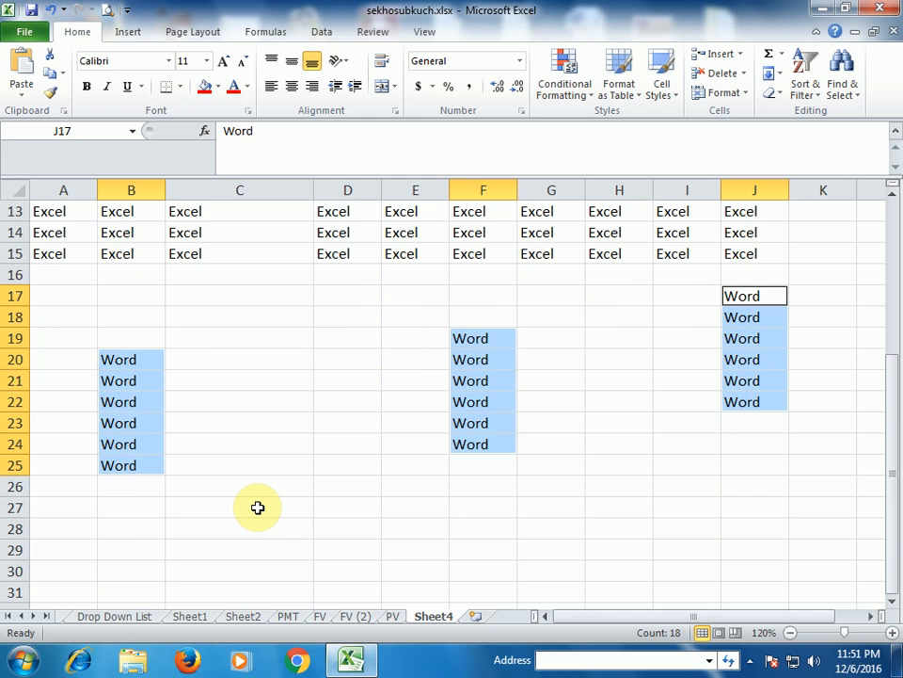
scroll(258, 507, "up", 2)
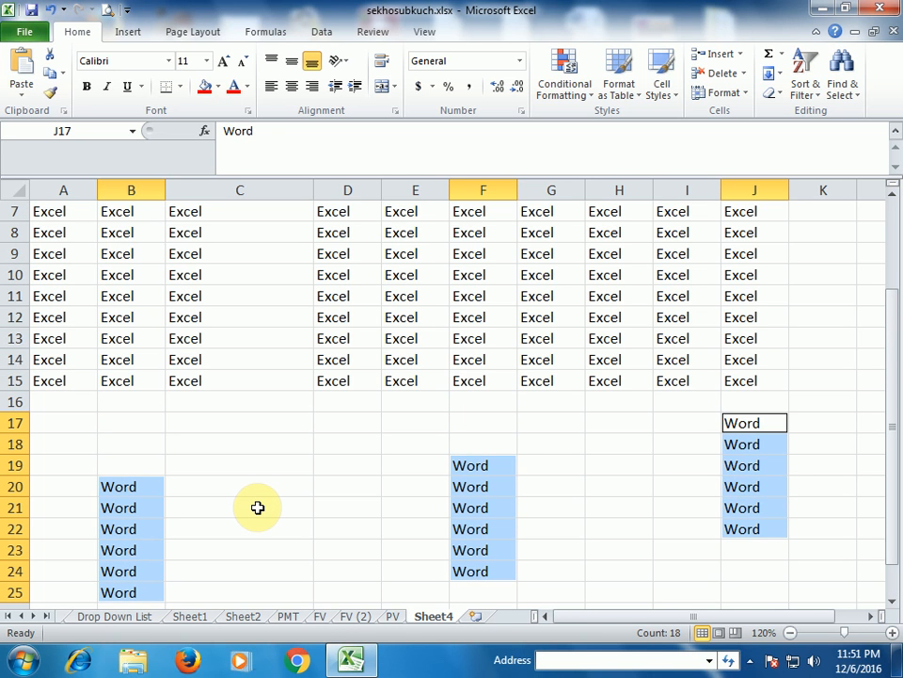
scroll(258, 507, "down", 5)
scroll(258, 507, "up", 2)
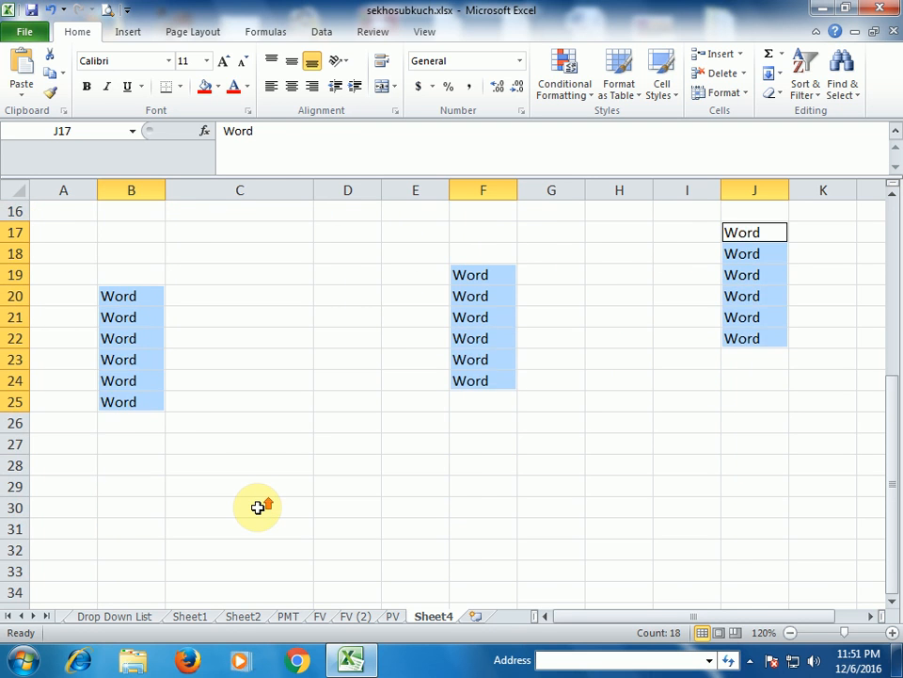
scroll(258, 507, "down", 1)
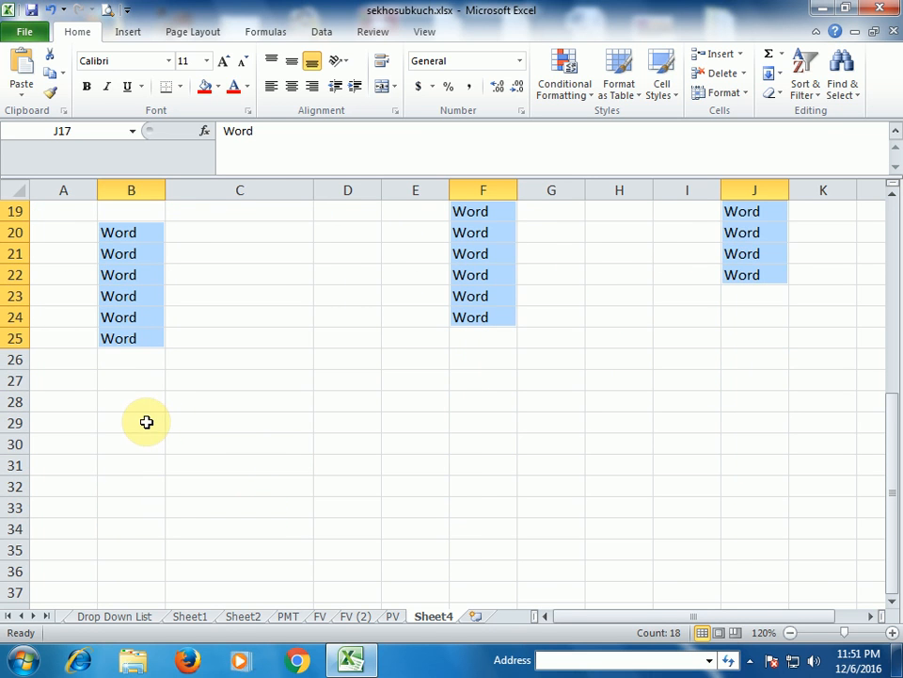
left_click_drag(137, 424, 493, 560)
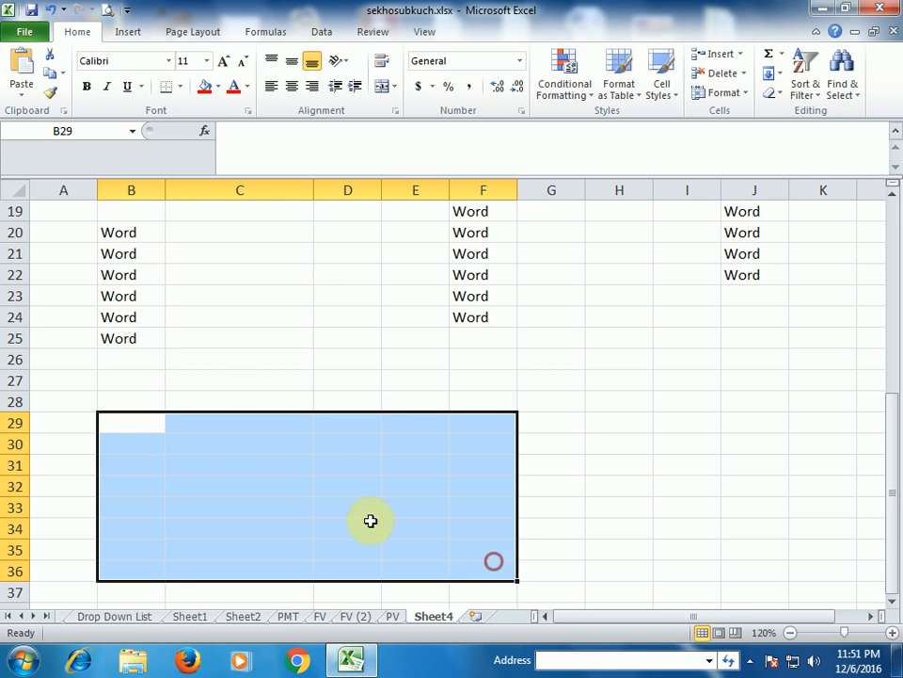
double_click(141, 430)
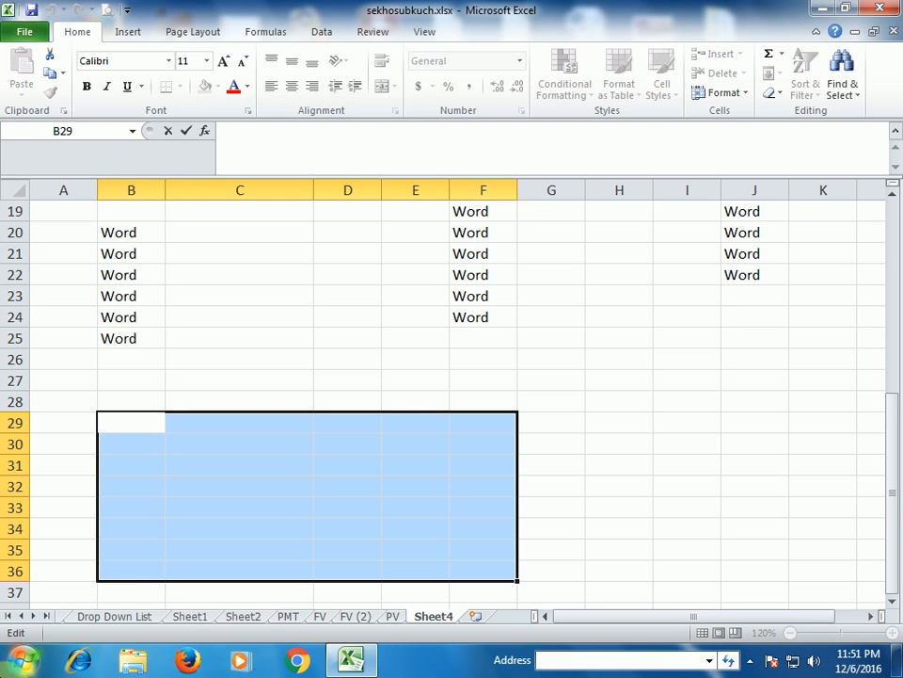
type("Date")
key("Tab")
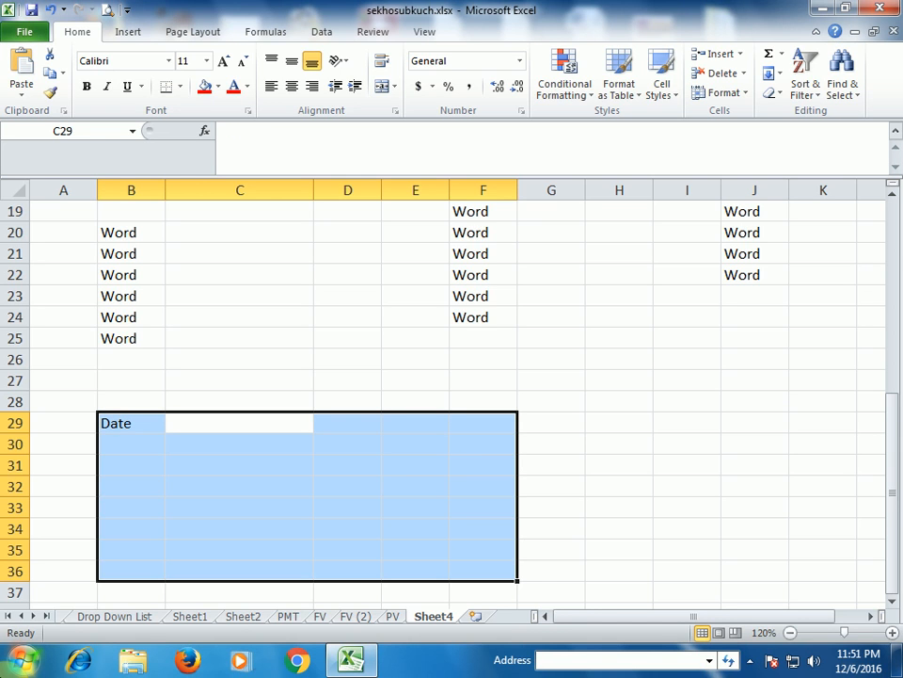
type("Descrtip")
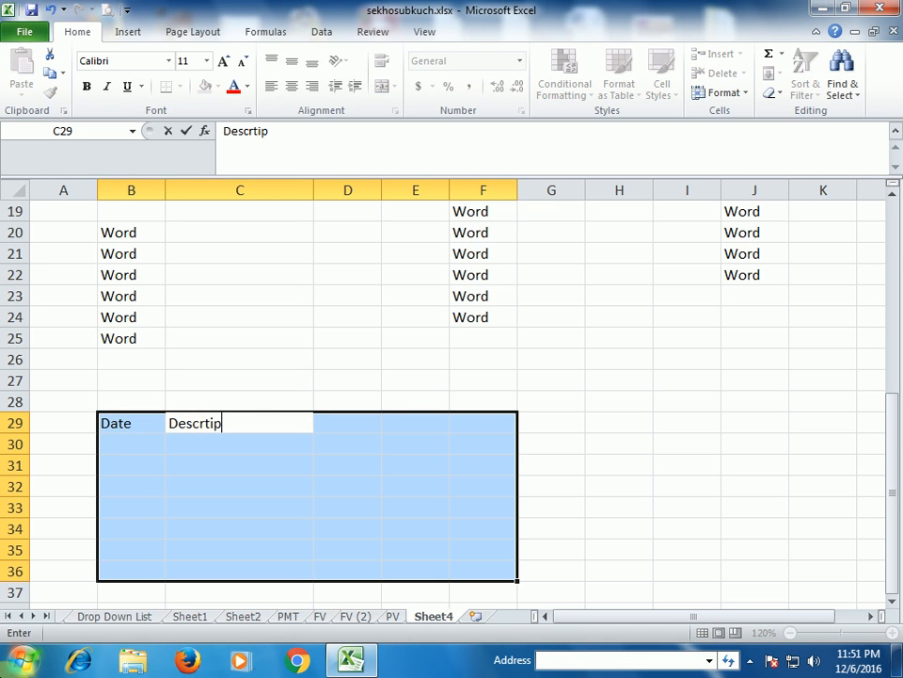
key("BackSpace")
type("p")
key("BackSpace")
key("BackSpace")
key("BackSpace")
type("iption")
key("Tab")
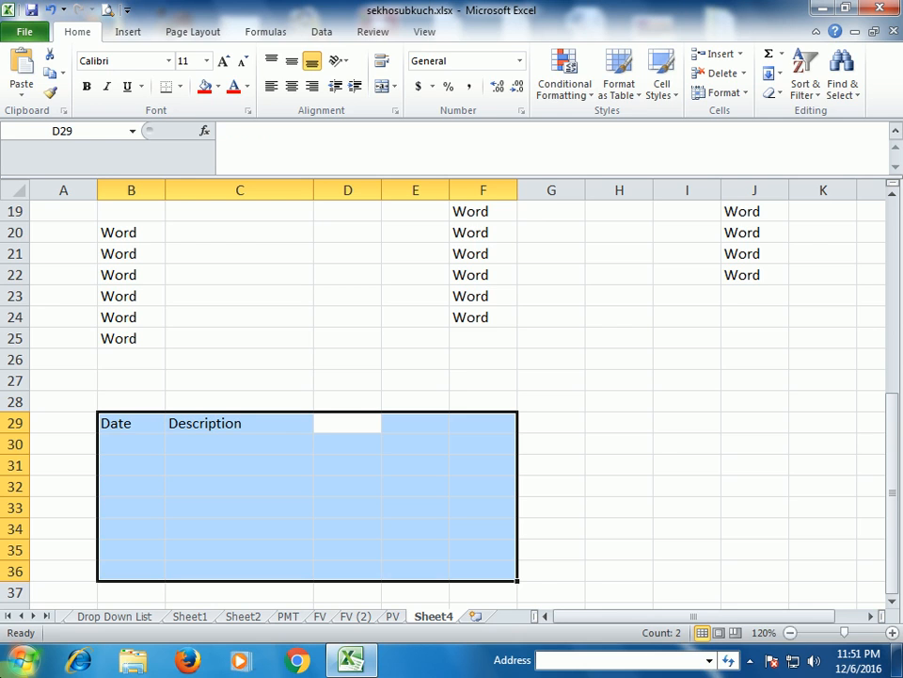
Step: Complete the header row within the selected range with "Qty" in D29, "Rate" in E29 and "Amount" in F29
type("Qry")
key("BackSpace")
key("BackSpace")
type("ty")
key("Tab")
type("Rate")
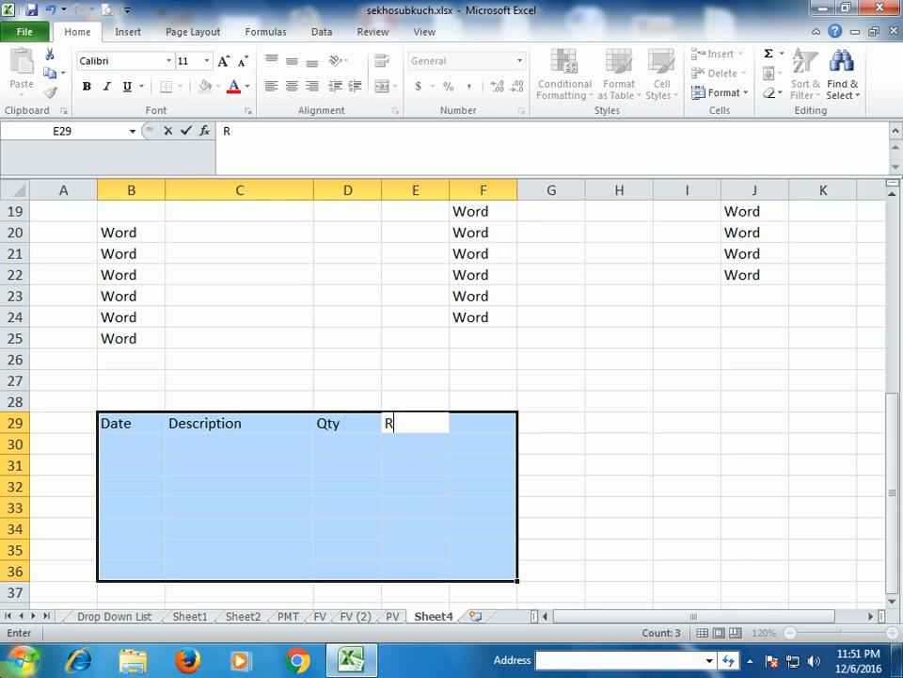
key("Tab")
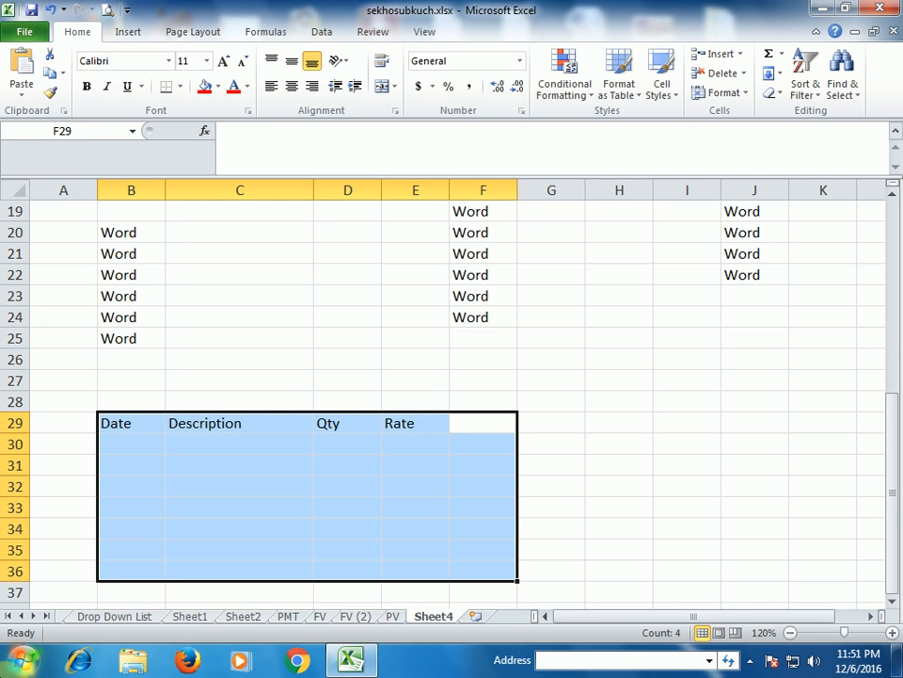
type("Amount")
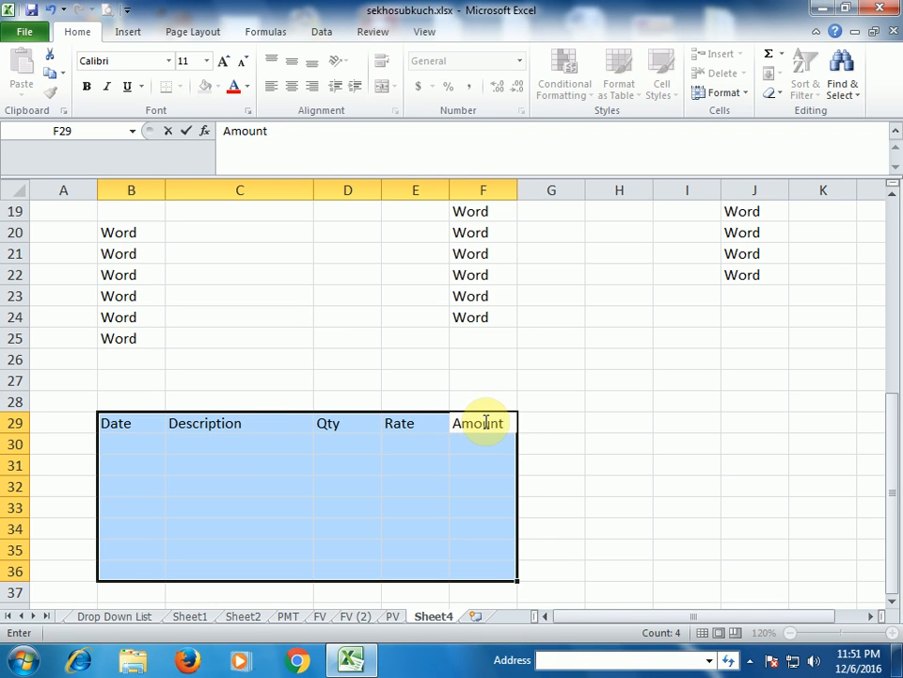
key("Tab")
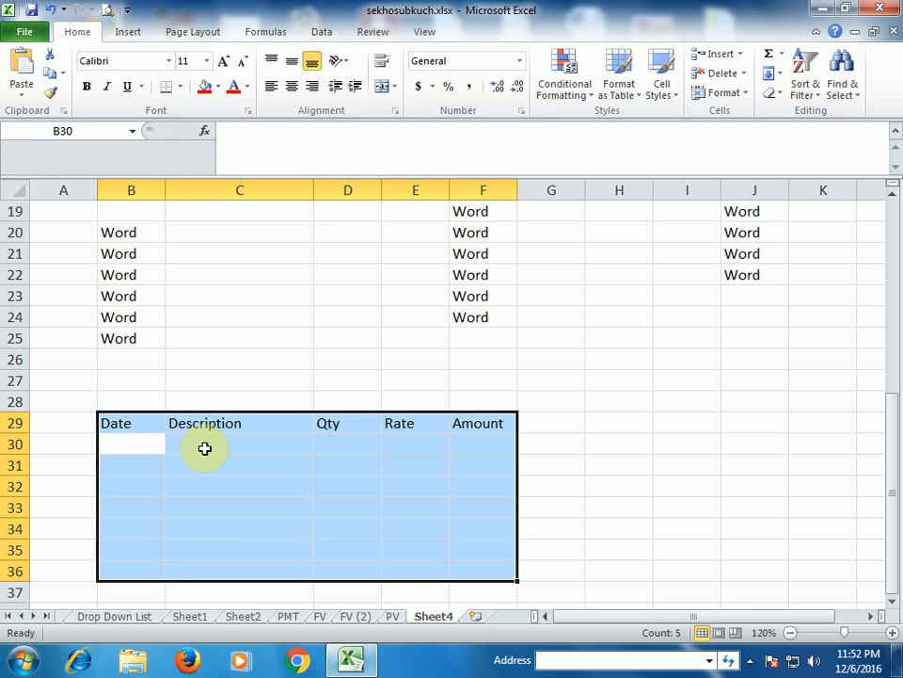
Step: Advance the active cell row by row through the selected range B29:F36 until it cycles back to B29
key("Tab")
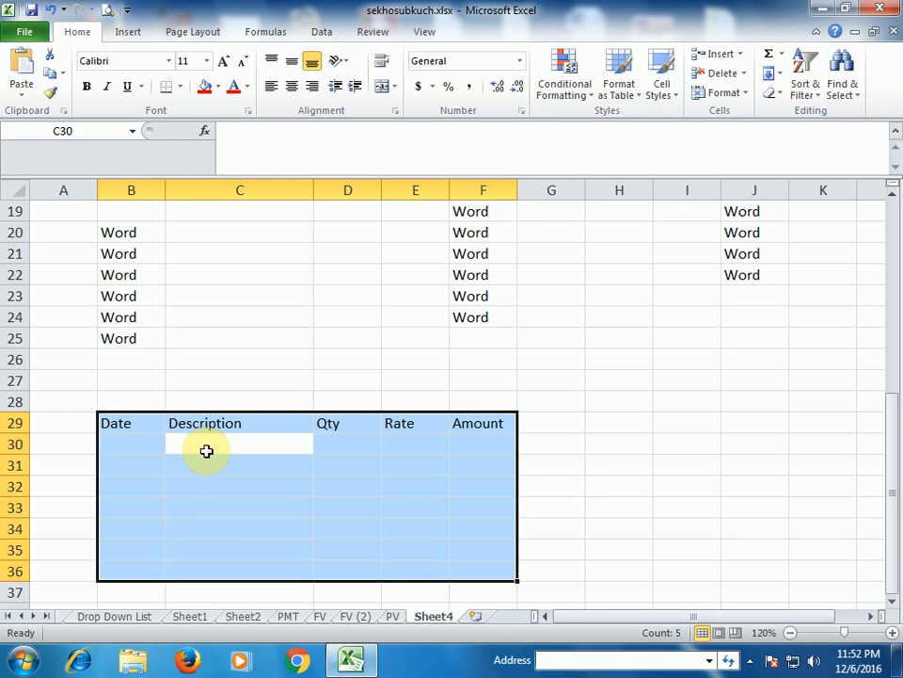
key("Tab")
key("Tab")
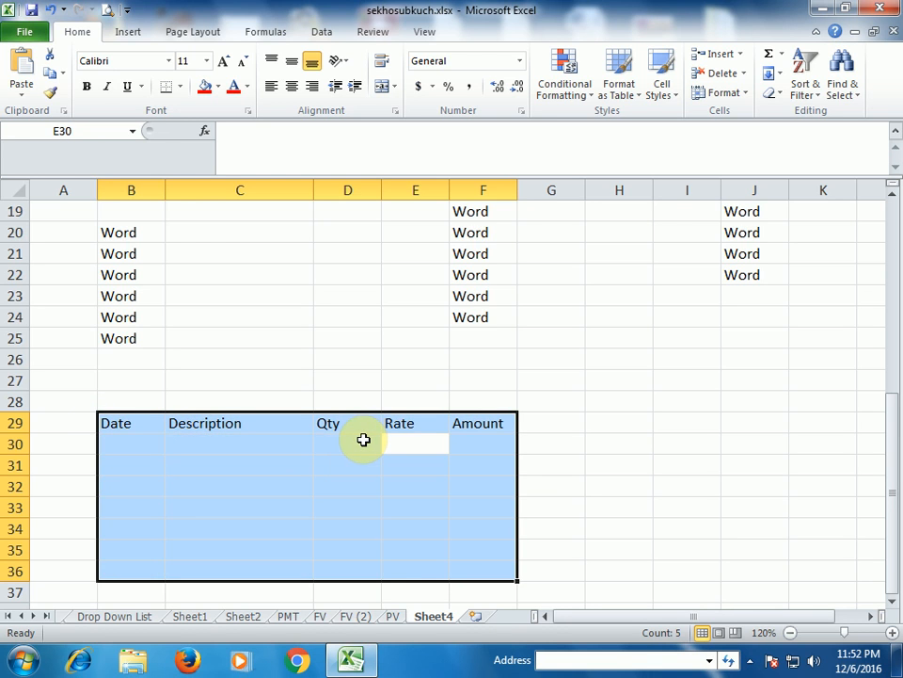
key("Tab")
key("Tab")
key("Tab")
key("Tab")
key("Tab")
key("Tab")
key("Tab")
key("Tab")
key("Tab")
key("Tab")
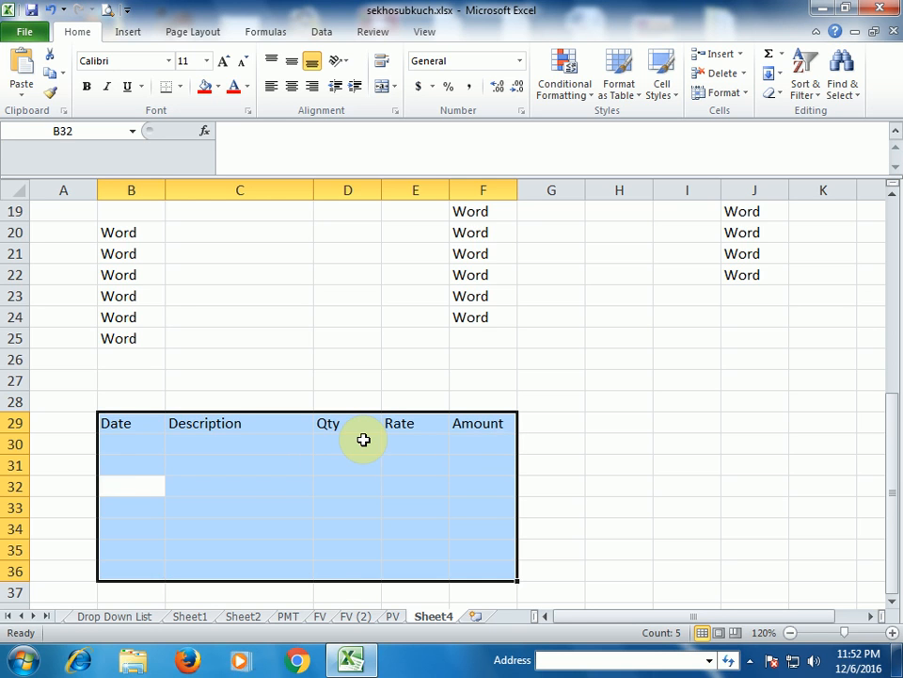
key("Tab")
key("Tab")
key("Tab")
key("Tab")
key("Tab")
key("Tab")
key("Tab")
key("Tab")
key("Tab")
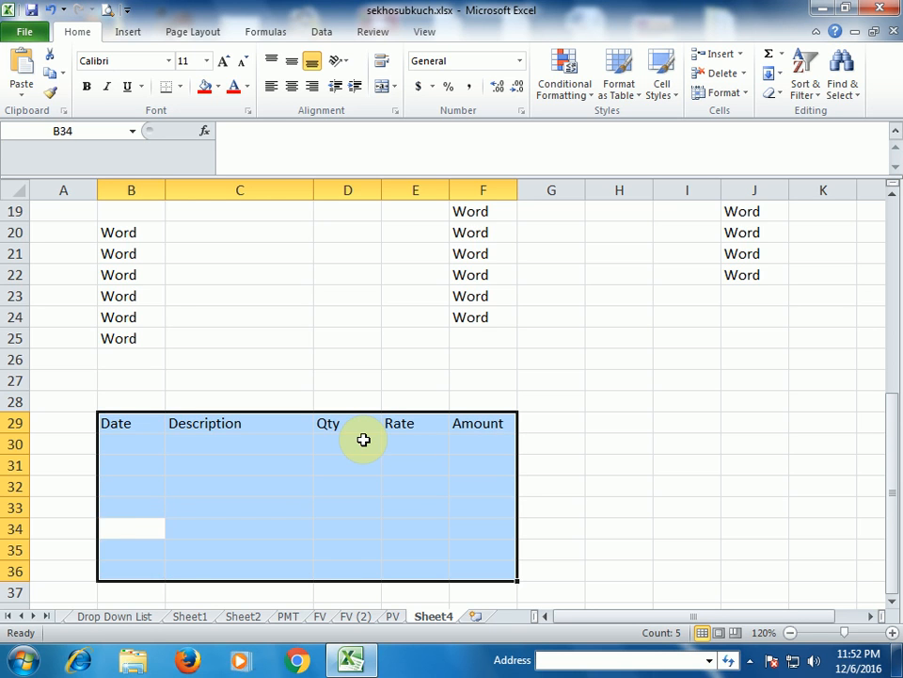
key("Tab")
key("Tab")
key("Tab")
key("Tab")
key("Tab")
key("Tab")
key("Tab")
key("Tab")
key("Tab")
key("Tab")
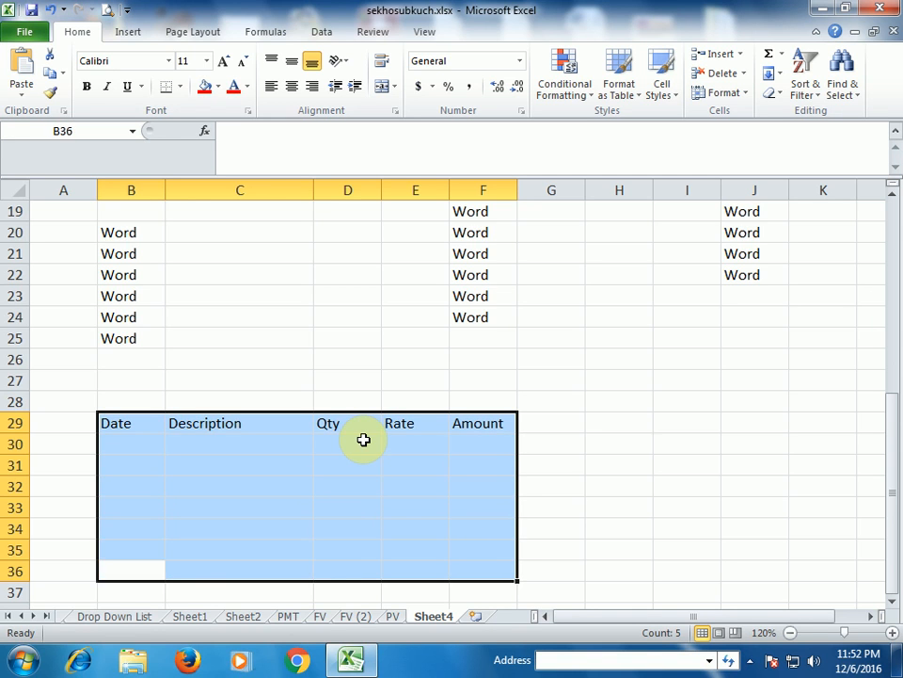
key("Tab")
key("Tab")
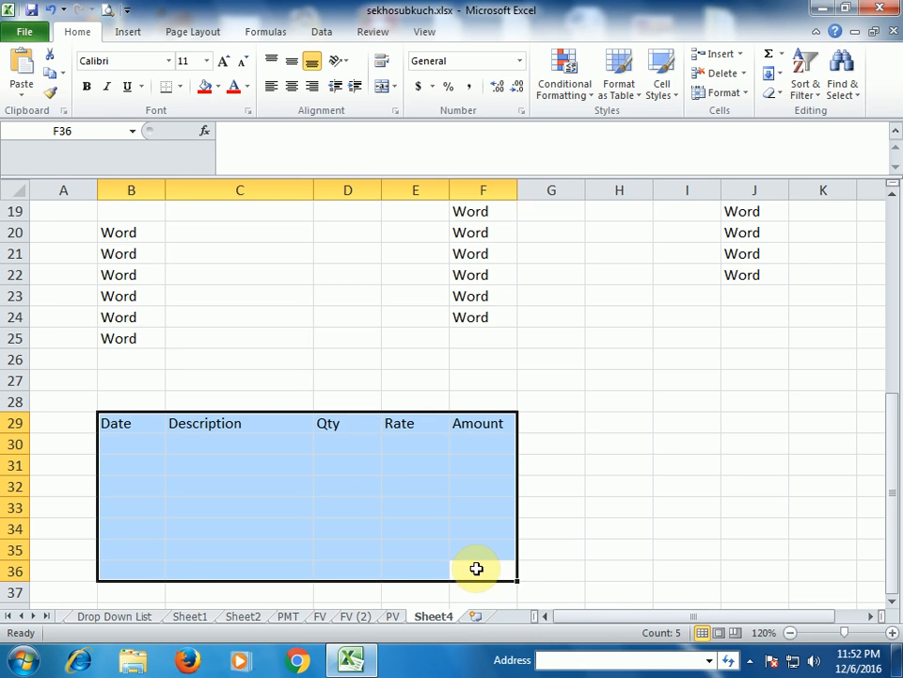
key("Tab")
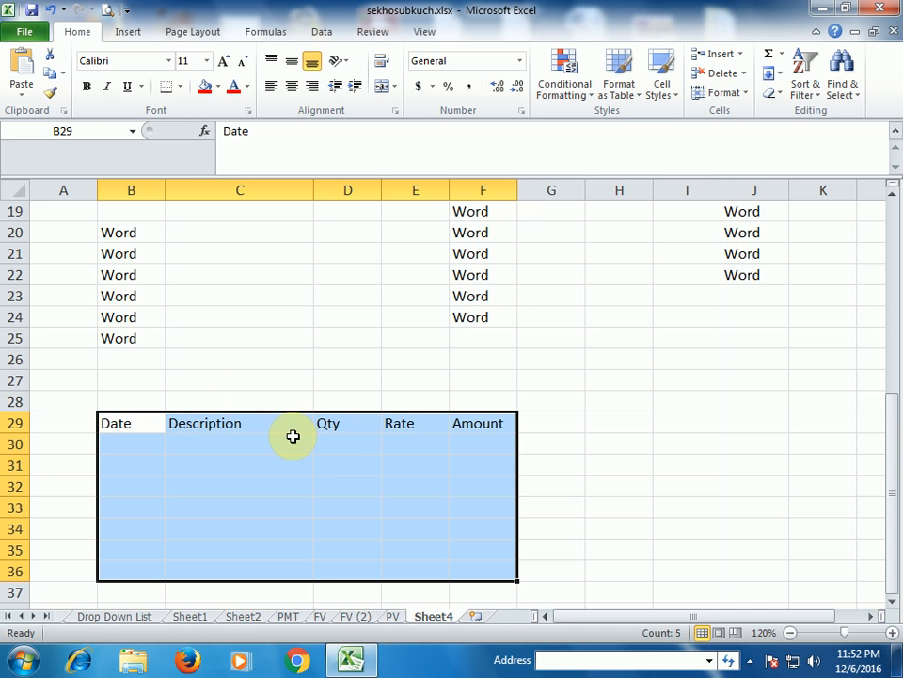
Step: Deselect the table range and go back to cell C8 in the upper block of "Excel" entries
left_click(293, 384)
scroll(294, 384, "up", 3)
left_click(285, 398)
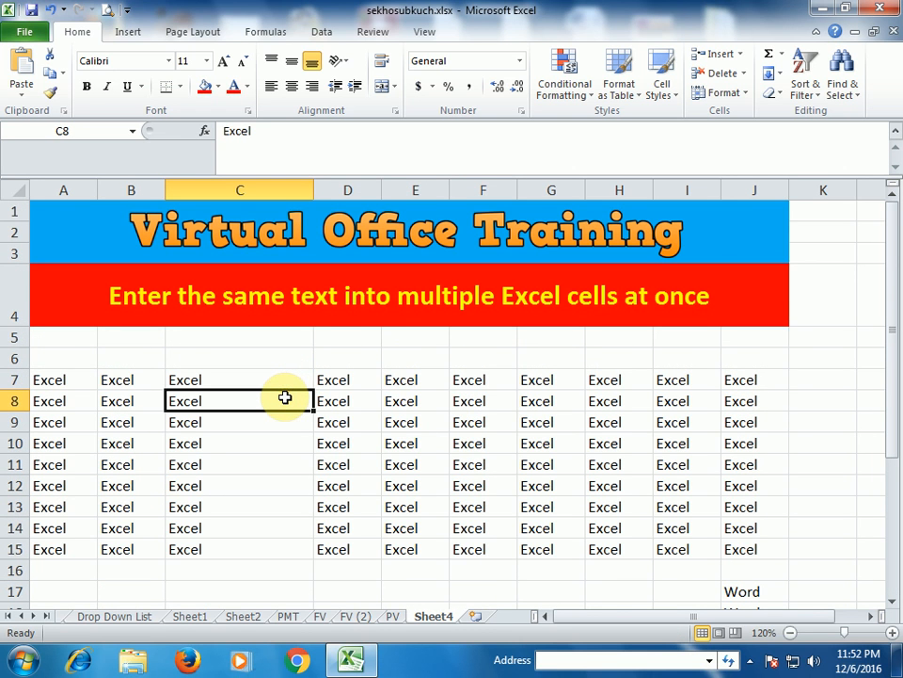